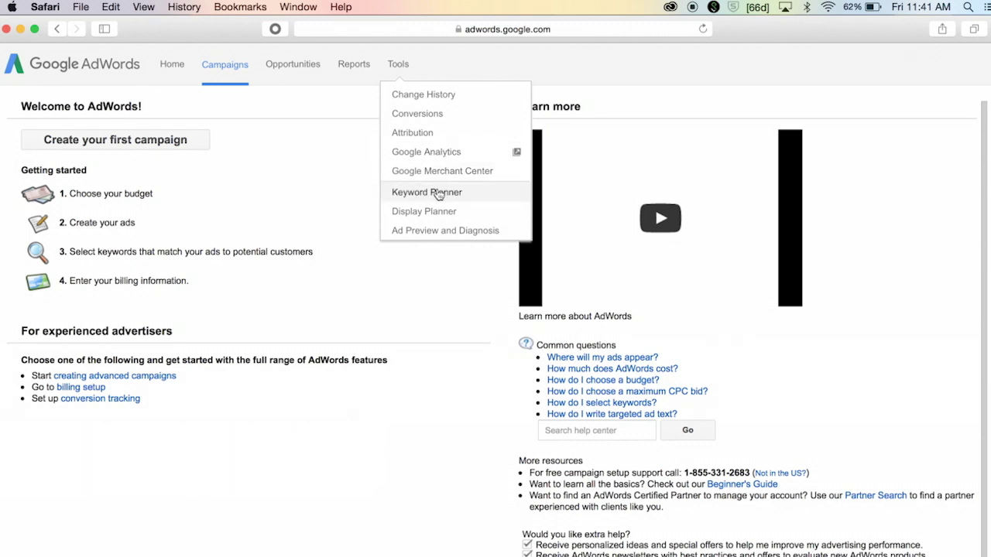
# - Get Keyword Planner ideas for affordable, buy-online, women's and men's vintage belts
pyautogui.click(439, 194)
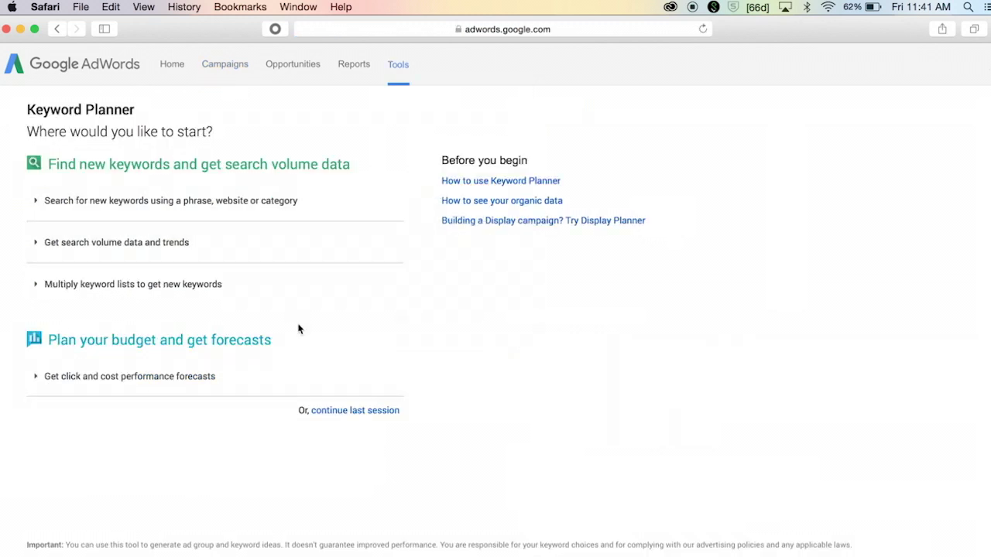
pyautogui.click(246, 211)
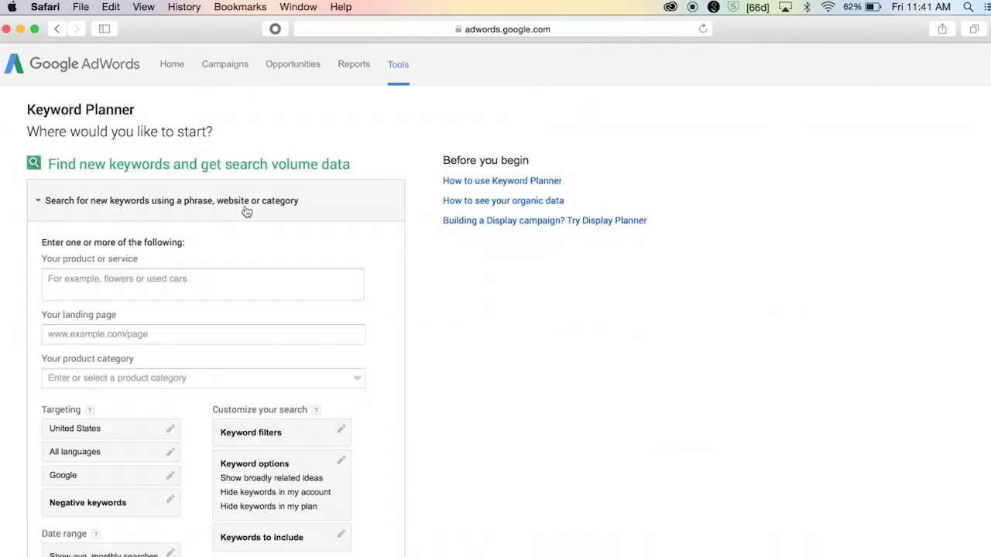
pyautogui.click(237, 293)
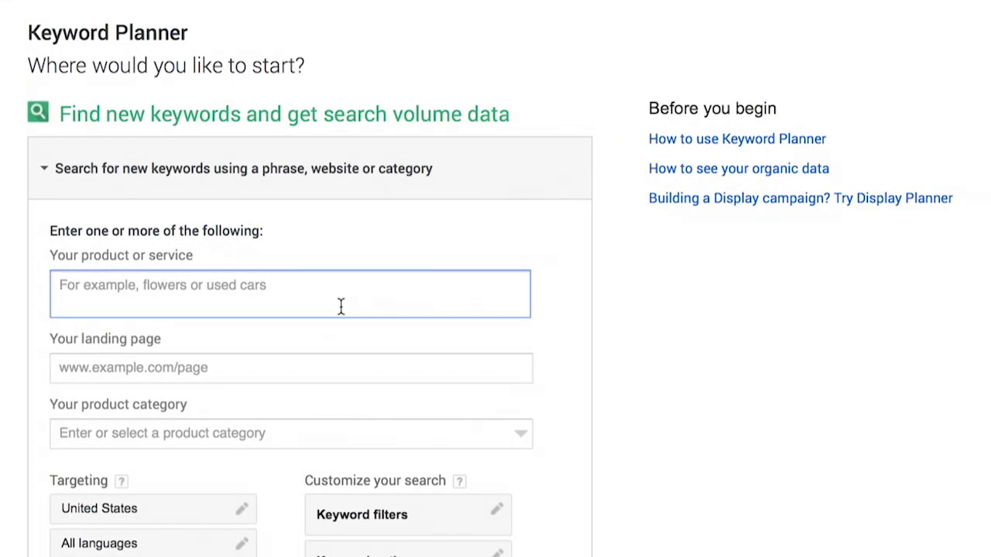
pyautogui.write('affordable vintage')
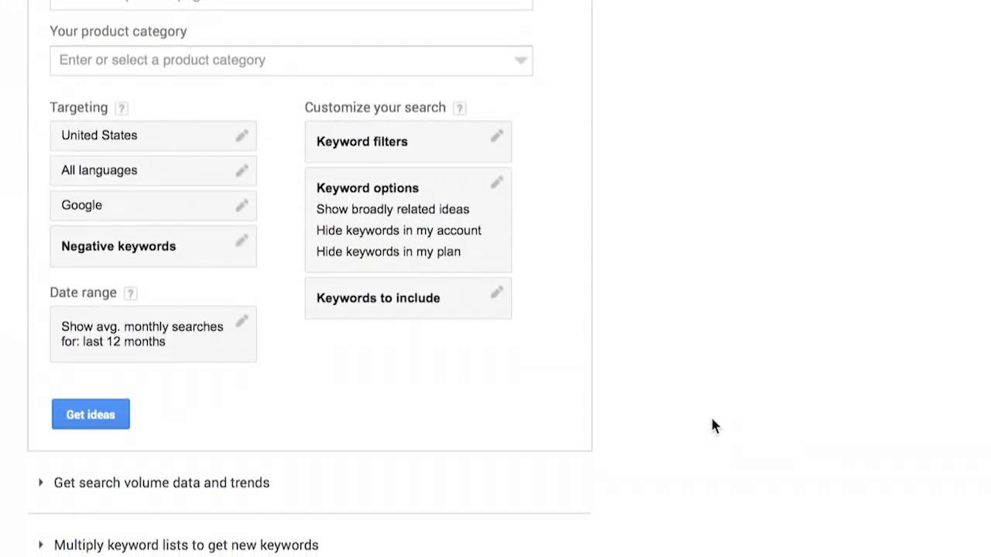
pyautogui.click(88, 417)
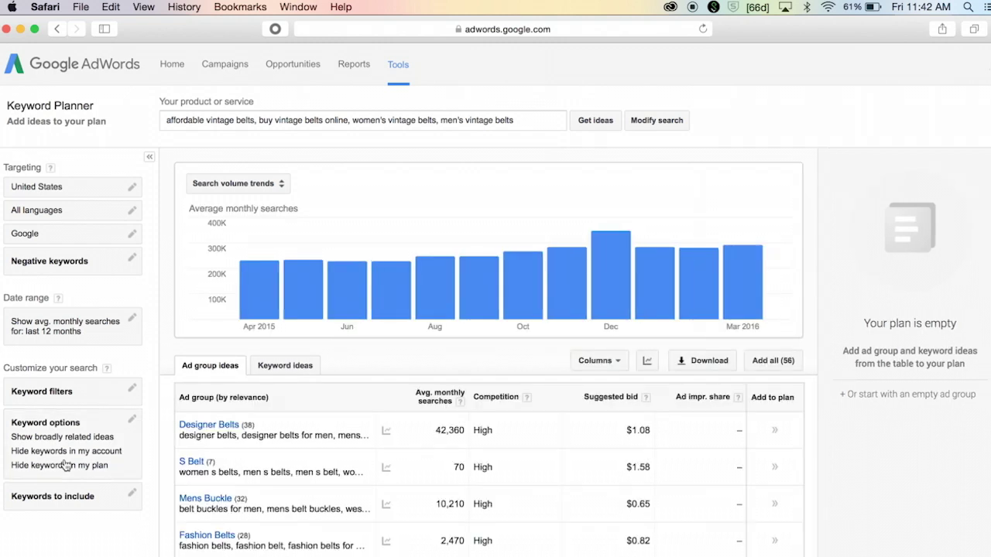
# - Review the vintage belt keyword ideas with their monthly searches, competition and suggested bids
pyautogui.click(269, 368)
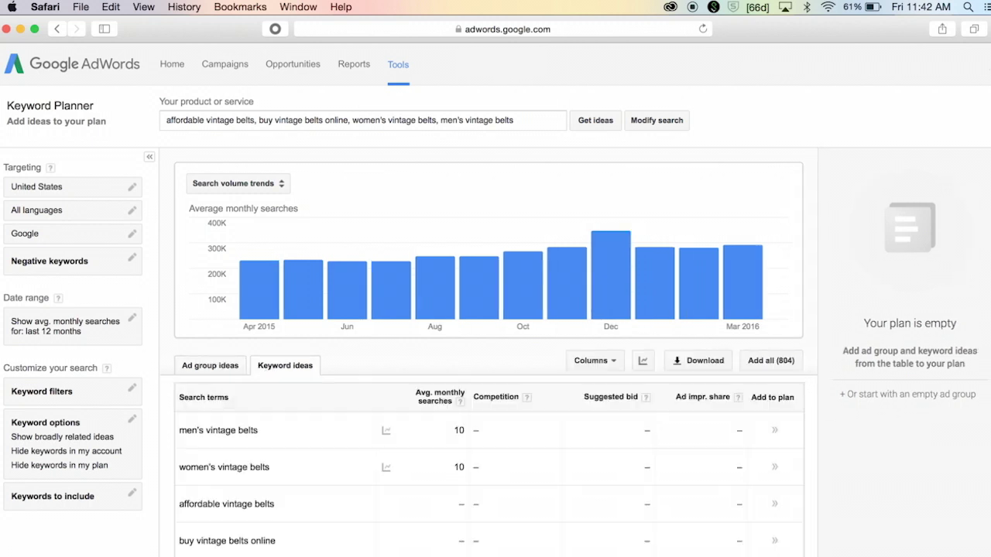
pyautogui.scroll(-3, 885, 437)
pyautogui.scroll(-2, 489, 352)
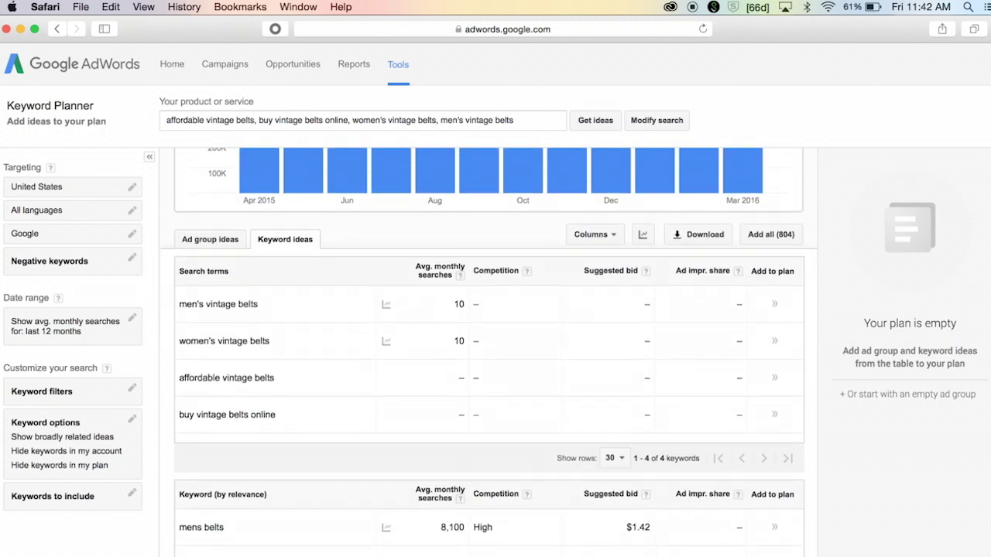
pyautogui.scroll(-1, 465, 341)
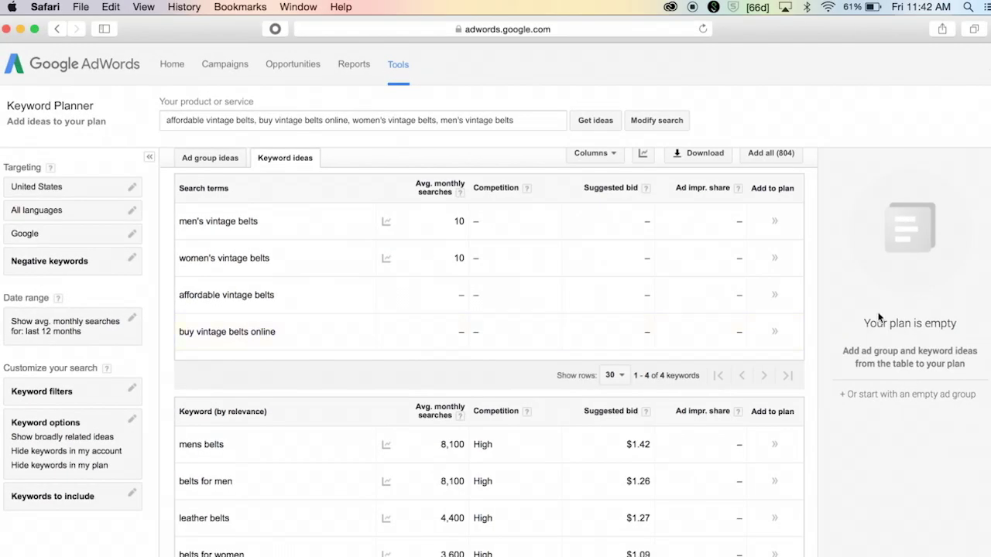
pyautogui.scroll(-6, 489, 363)
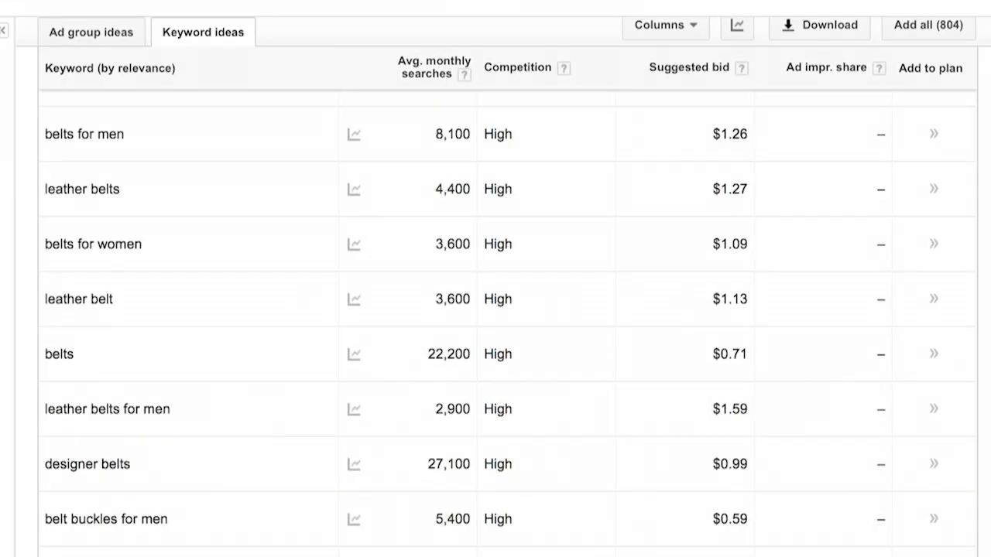
pyautogui.scroll(-3, 507, 325)
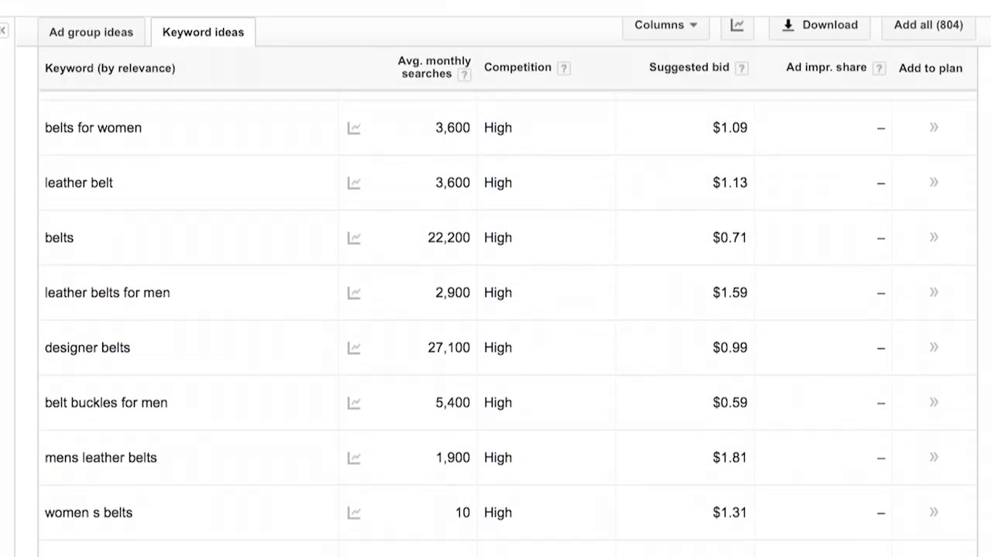
pyautogui.scroll(-9, 507, 328)
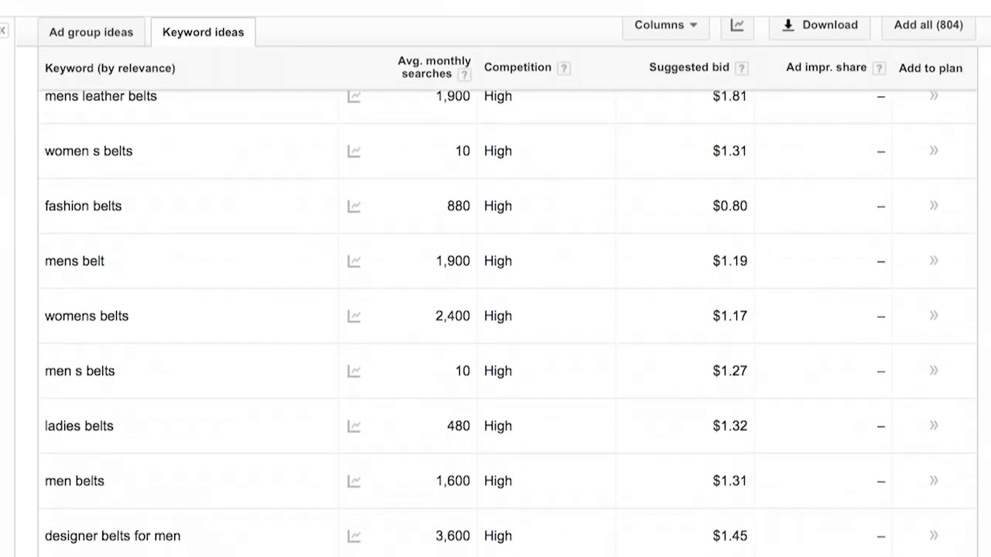
pyautogui.scroll(-1, 507, 318)
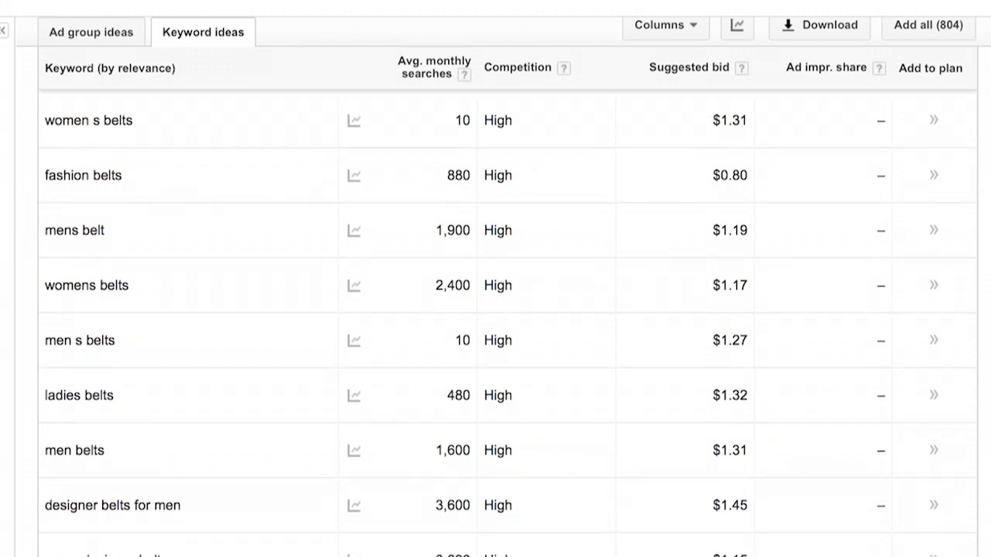
pyautogui.scroll(1, 507, 324)
pyautogui.scroll(-2, 507, 317)
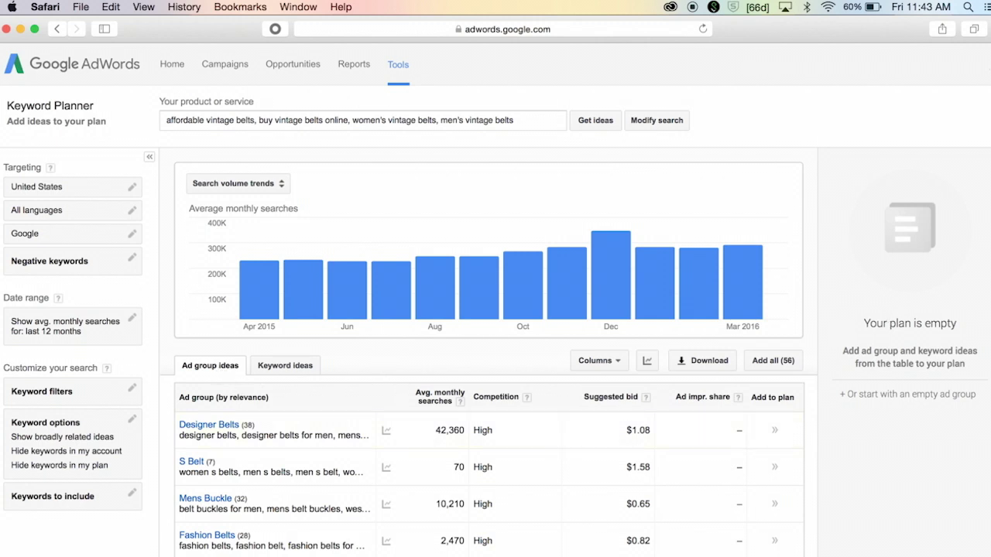
# - Browse the belt ad group ideas table, led by Designer Belts at 42,360 monthly searches
pyautogui.scroll(-8, 488, 352)
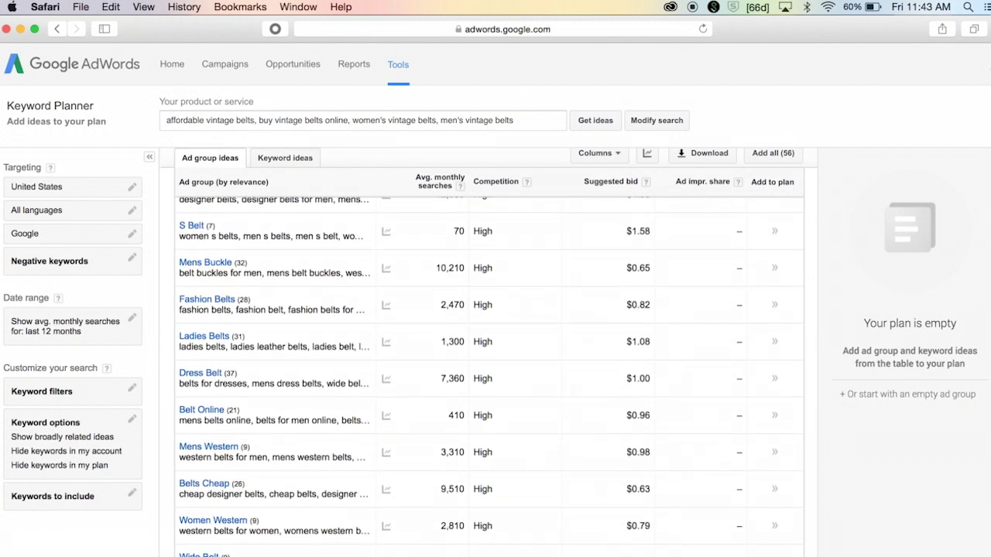
pyautogui.scroll(2, 489, 352)
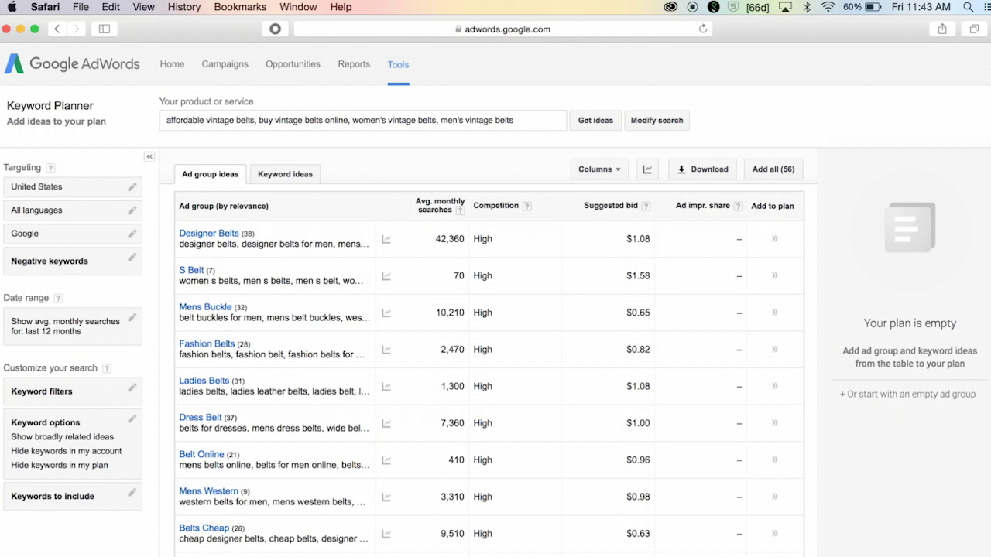
pyautogui.scroll(6, 489, 352)
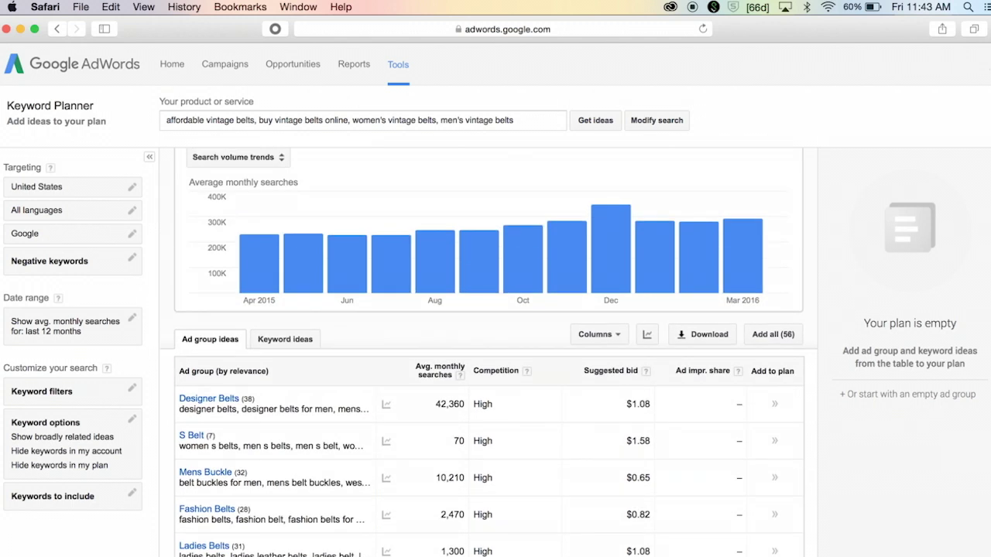
pyautogui.scroll(-4, 989, 306)
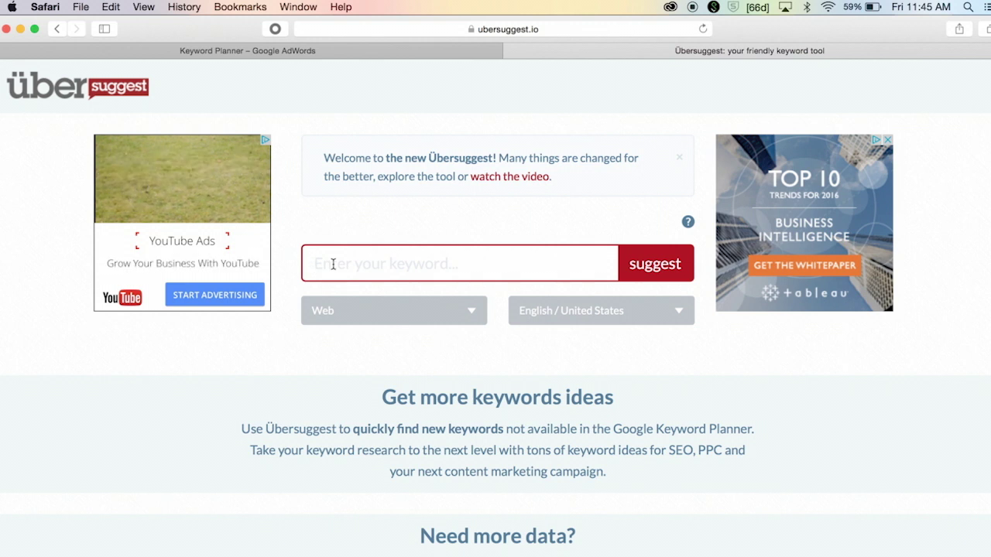
# - Search Ubersuggest for 'vintage belts' and browse the 155 alphabetized keyword suggestions
pyautogui.write('vintage belts')
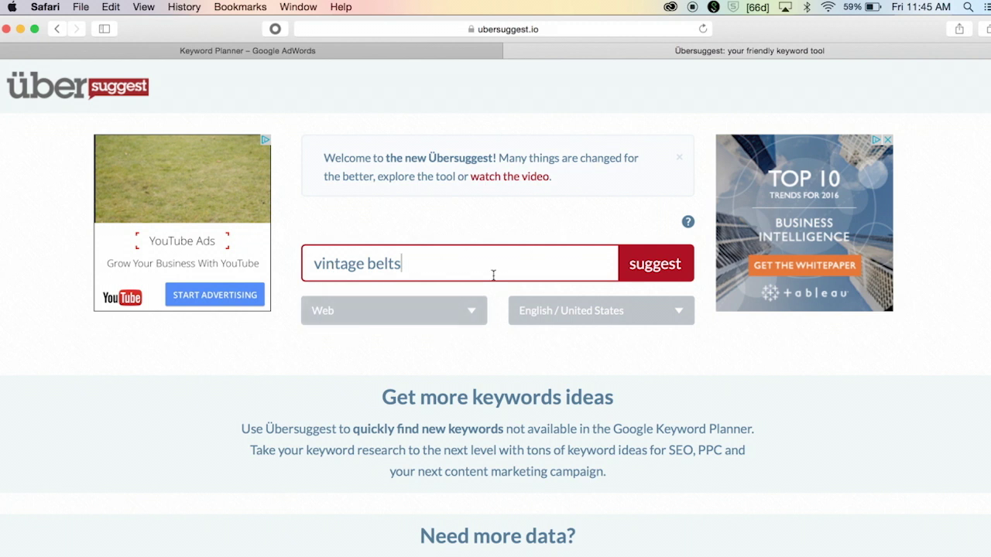
pyautogui.press('Return')
pyautogui.scroll(-3, 495, 310)
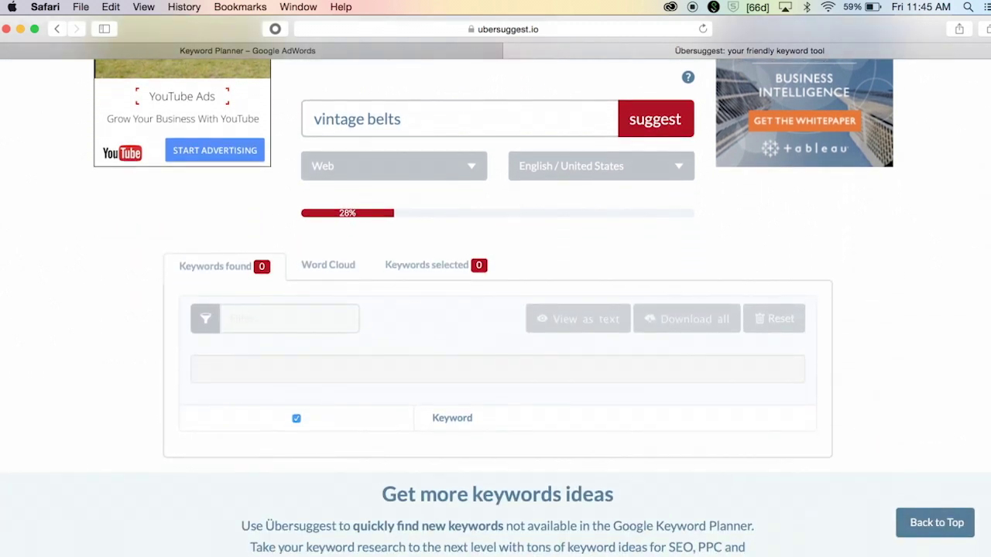
pyautogui.scroll(-5, 496, 310)
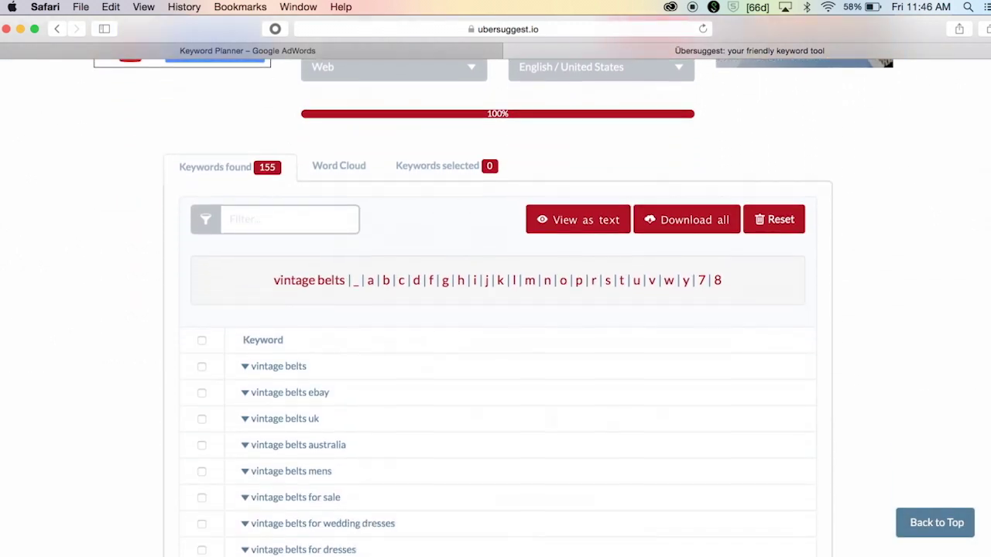
pyautogui.scroll(-1, 496, 309)
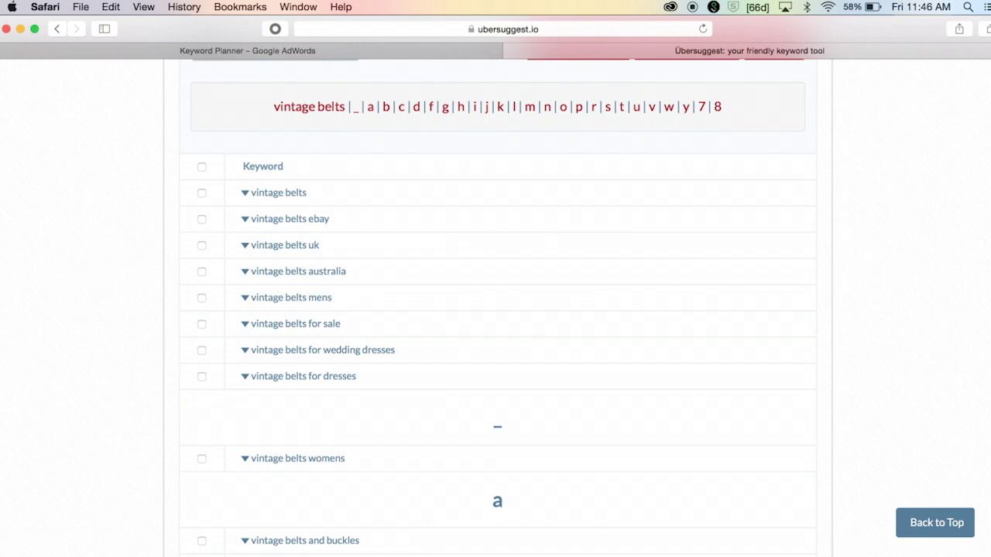
pyautogui.scroll(-4, 496, 310)
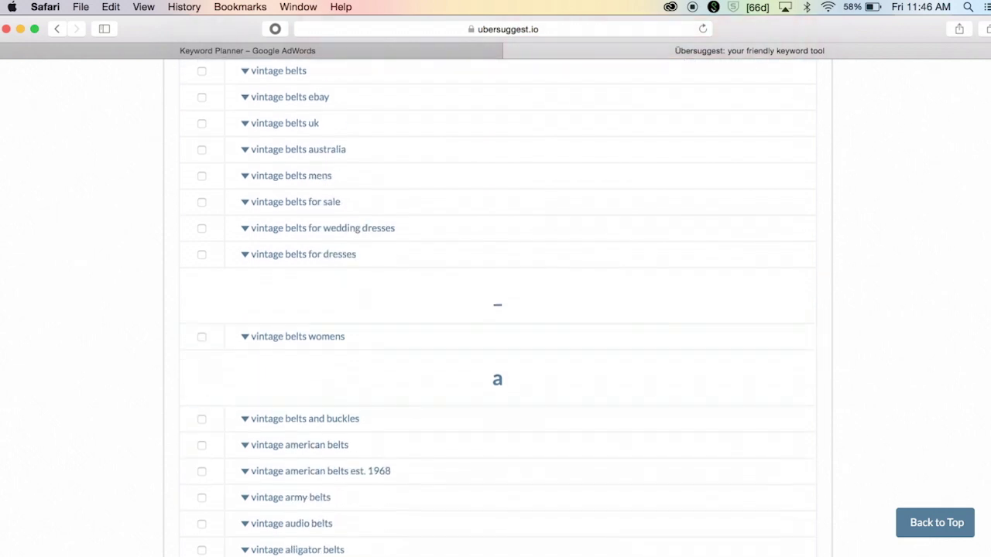
pyautogui.scroll(-3, 496, 310)
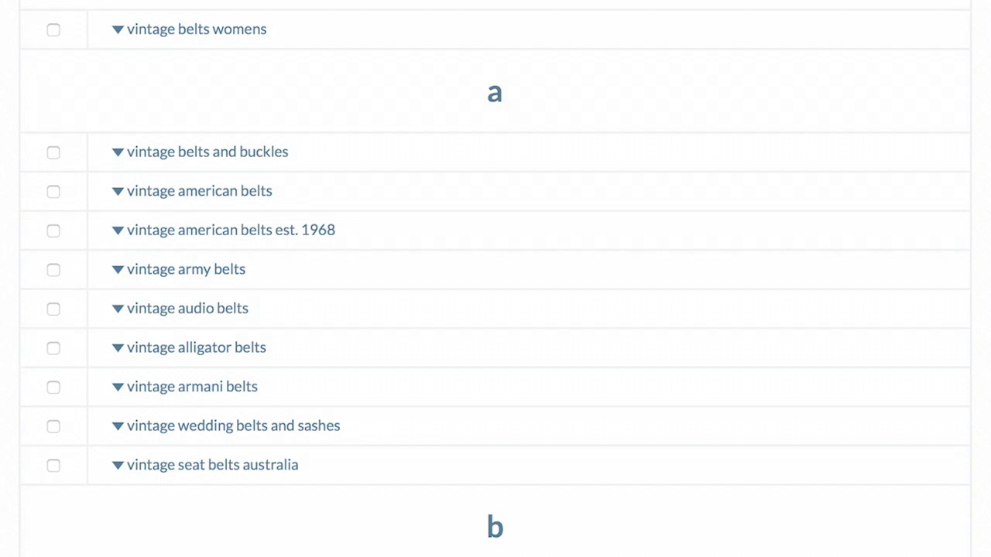
pyautogui.scroll(-15, 496, 278)
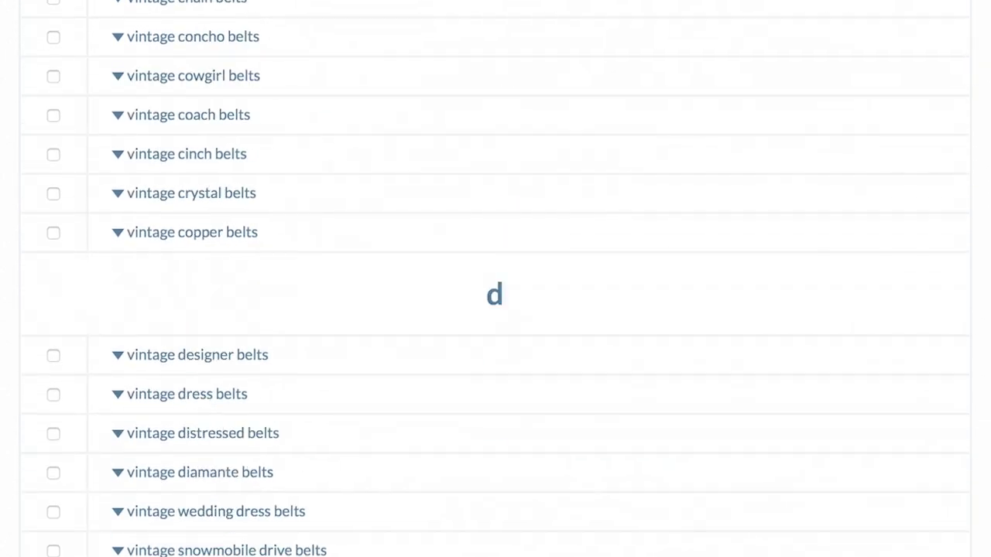
pyautogui.scroll(-15, 495, 279)
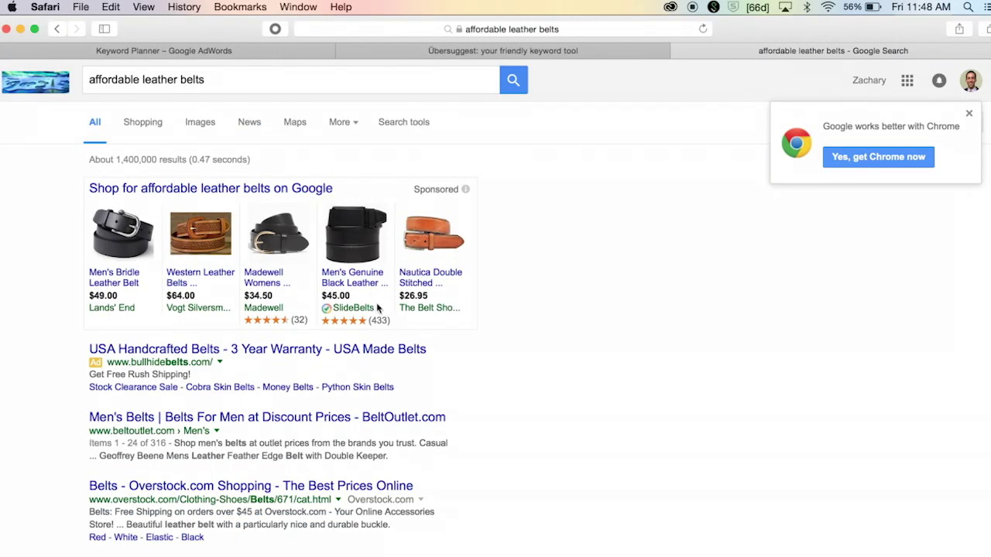
# - Review the 'affordable leather belts' shopping ads and listings from BeltOutlet.com, Overstock, Amazon and Nordstrom
pyautogui.scroll(-1, 660, 379)
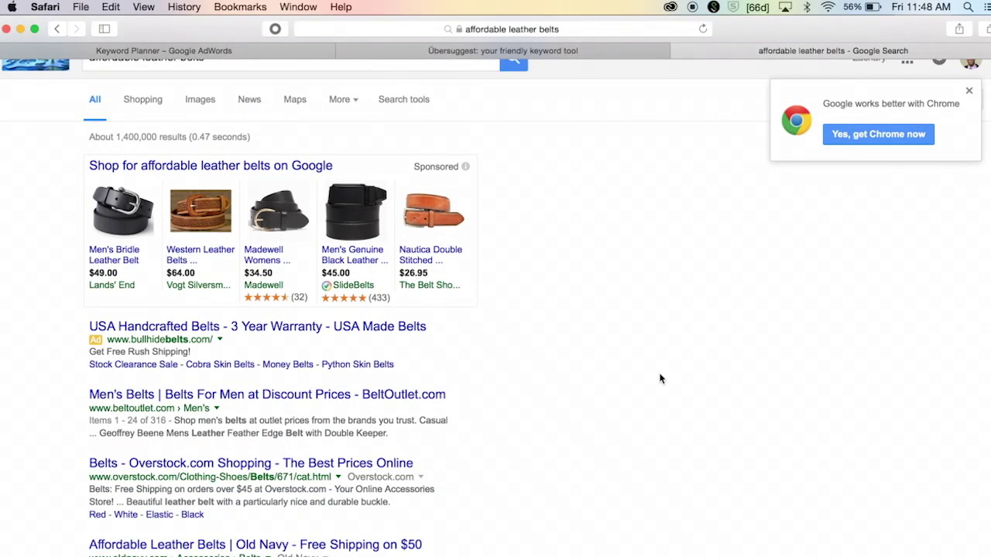
pyautogui.scroll(-2, 660, 378)
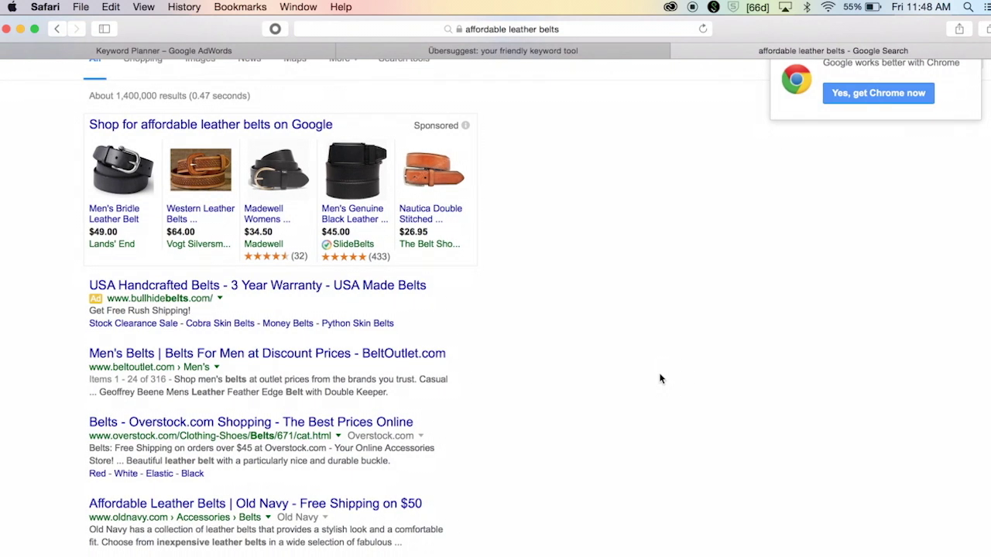
pyautogui.scroll(-4, 661, 378)
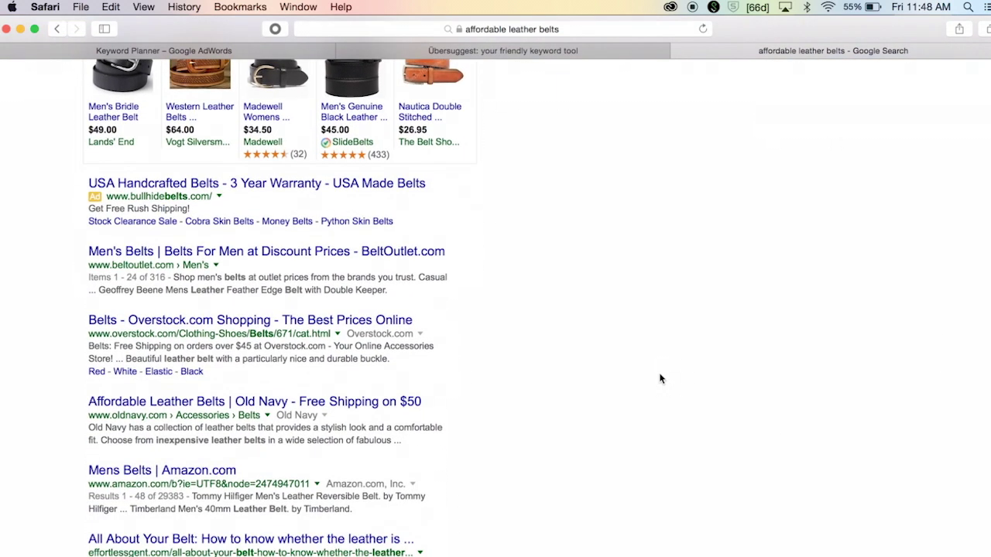
pyautogui.scroll(-1, 660, 379)
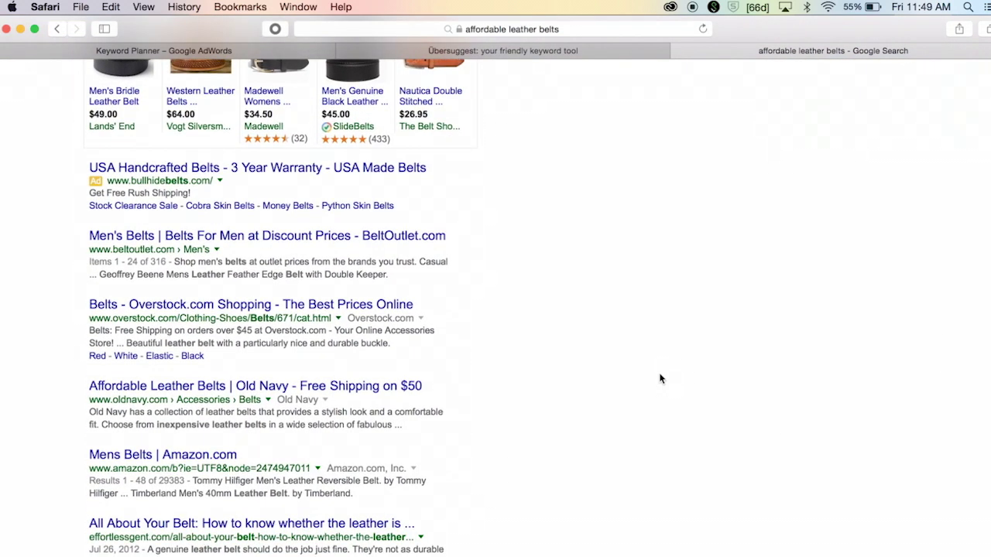
pyautogui.scroll(-3, 661, 379)
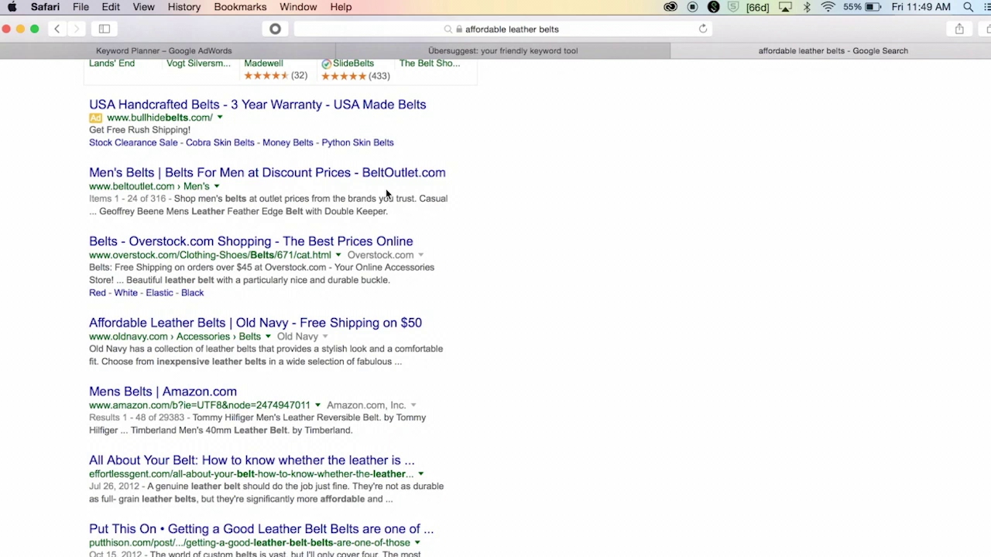
pyautogui.scroll(-2, 563, 308)
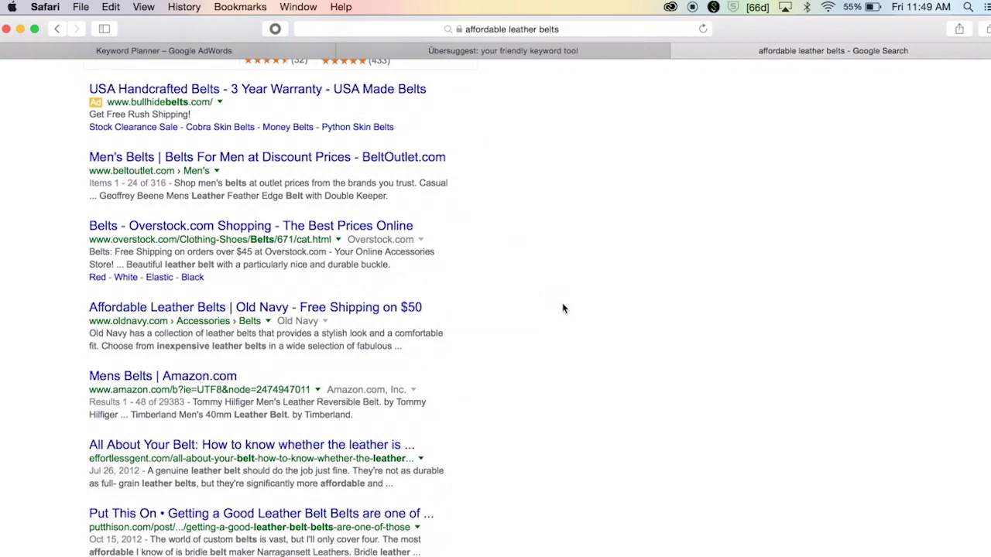
pyautogui.scroll(-8, 563, 308)
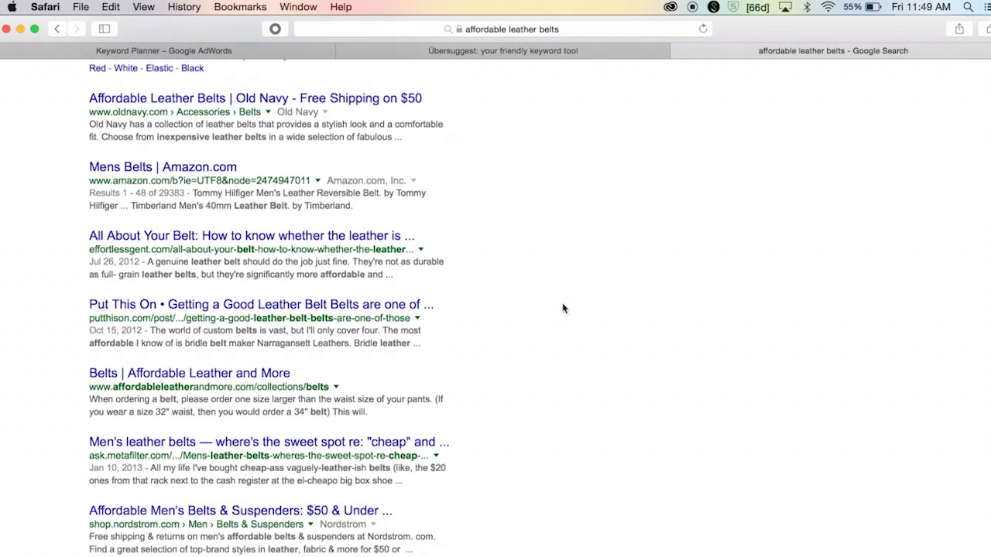
pyautogui.scroll(-4, 563, 308)
pyautogui.scroll(1, 563, 308)
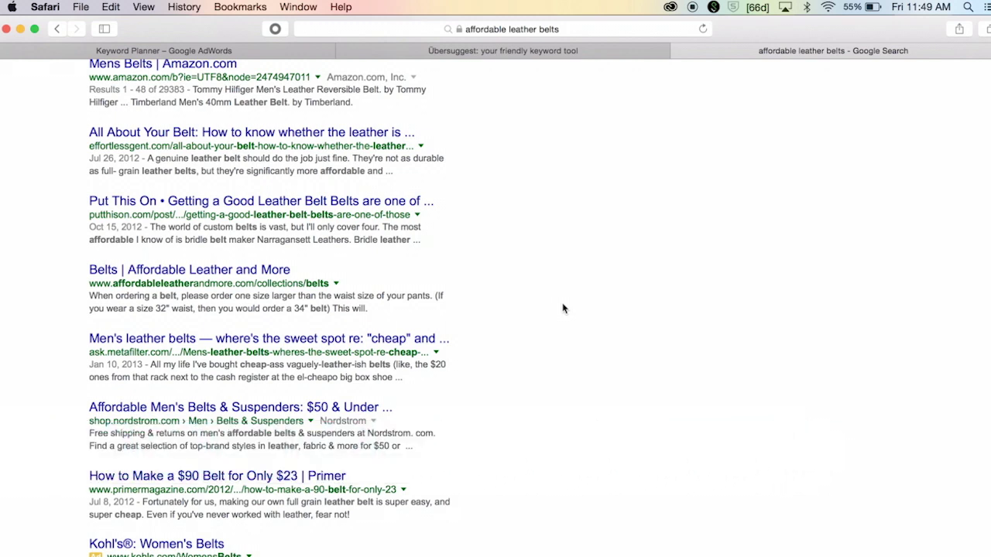
pyautogui.scroll(8, 563, 308)
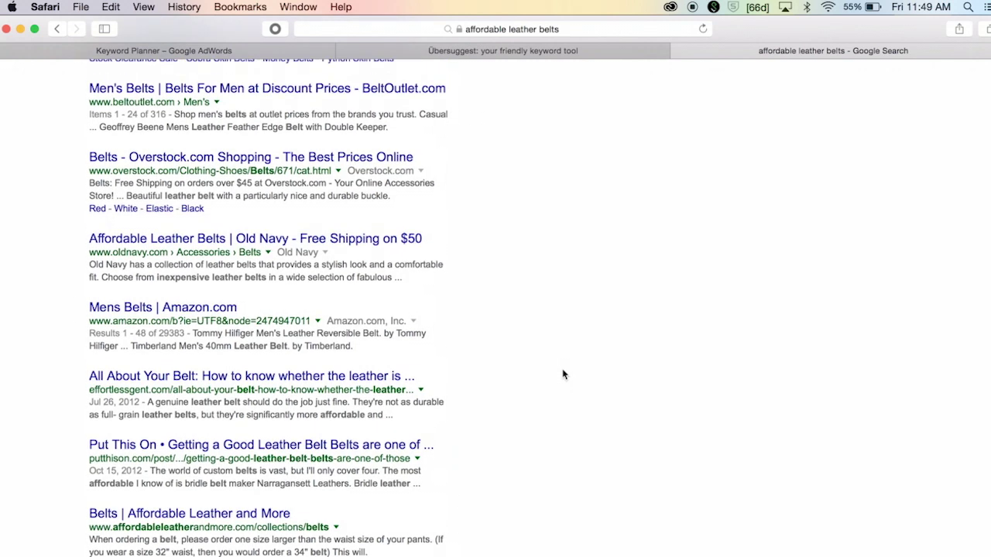
pyautogui.scroll(7, 563, 375)
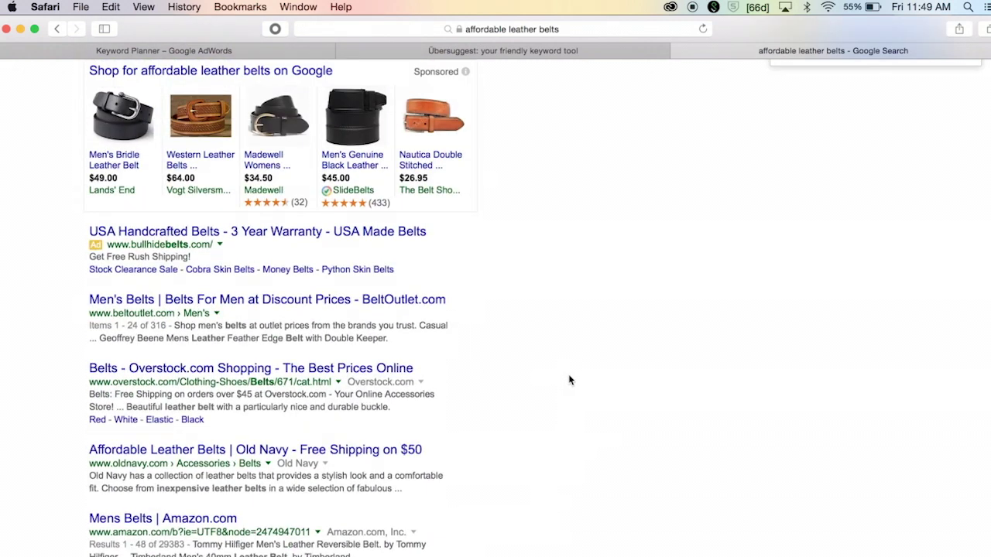